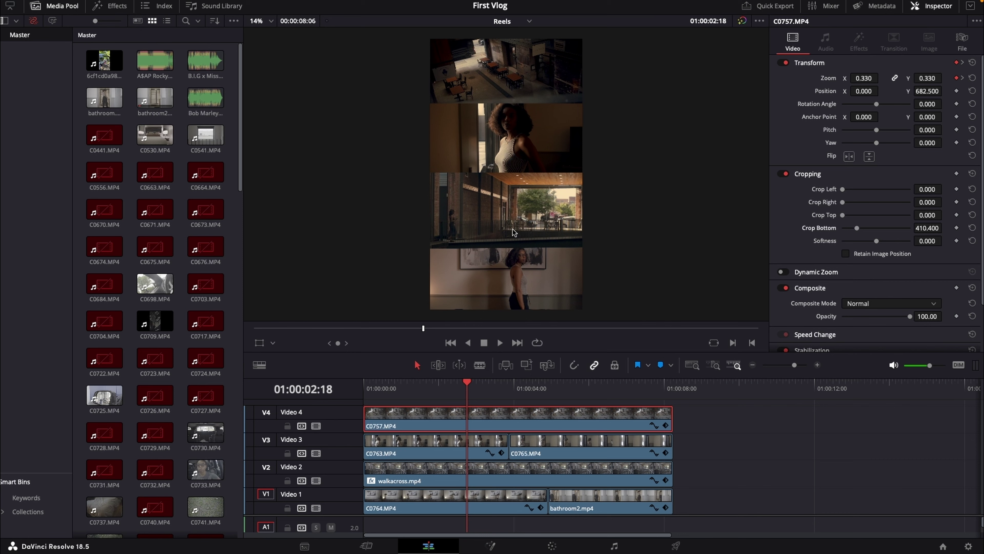
- Enable vertical resolution in the project settings, keeping the 2160 x 3840 Ultra HD timeline resolution, and save the settings
left_click(968, 546)
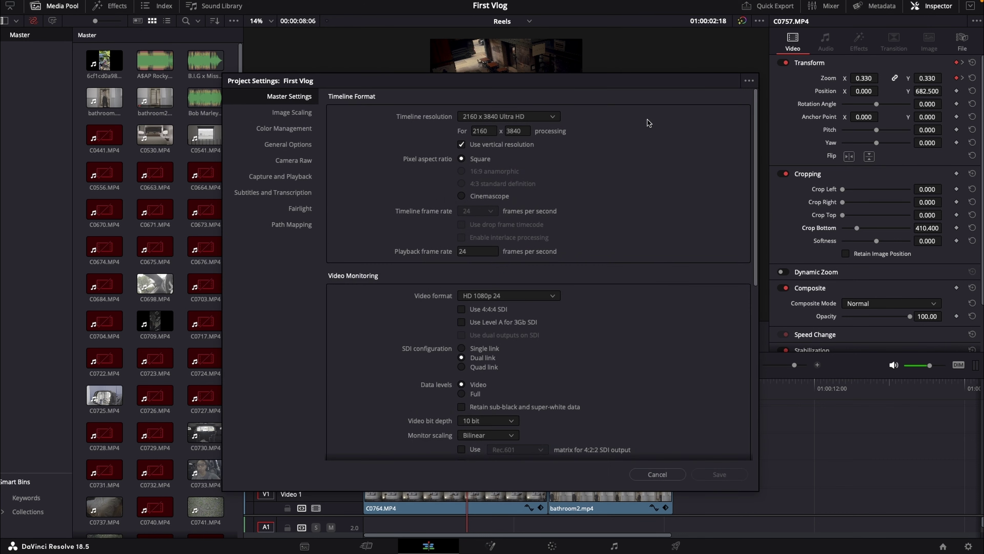
left_click_drag(439, 86, 711, 157)
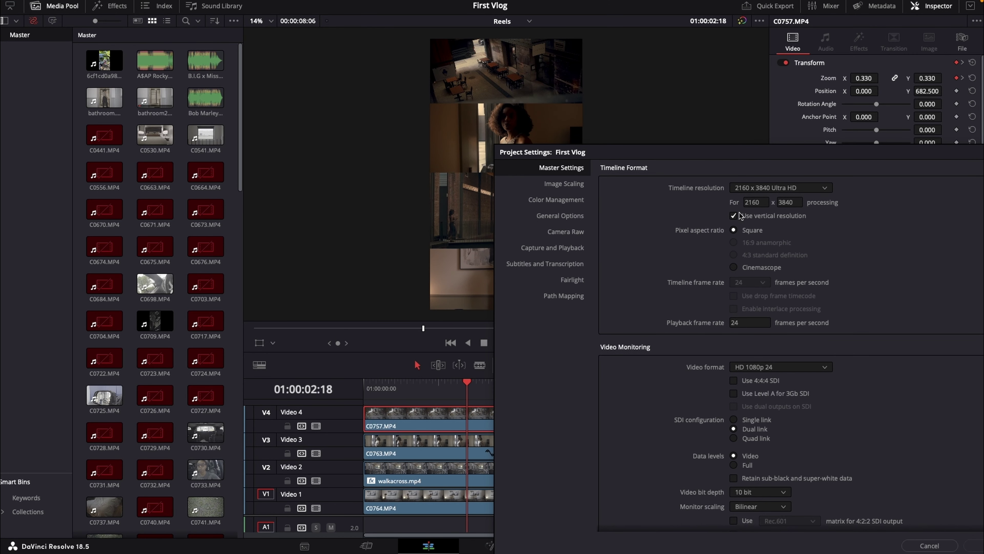
left_click(733, 216)
left_click(734, 217)
left_click_drag(743, 155, 627, 132)
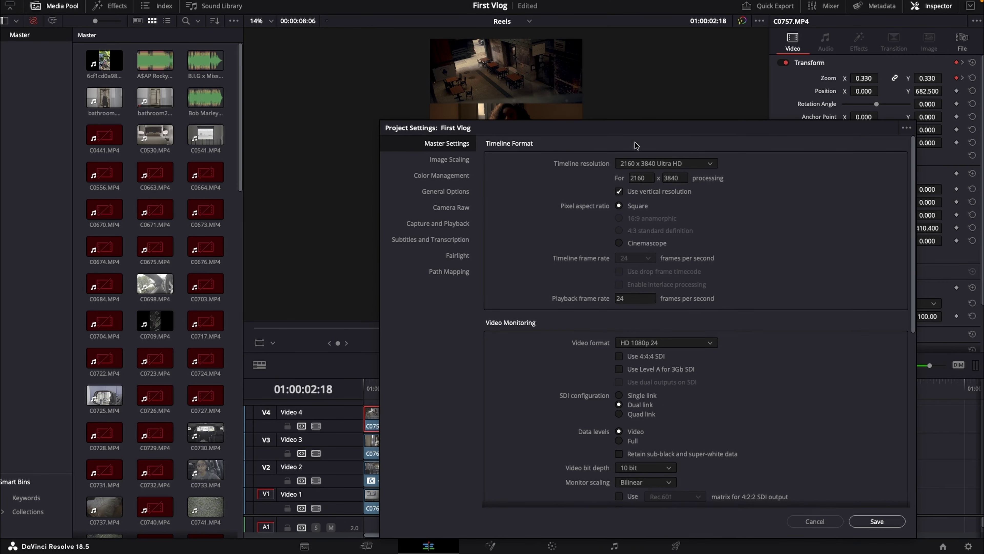
left_click(865, 522)
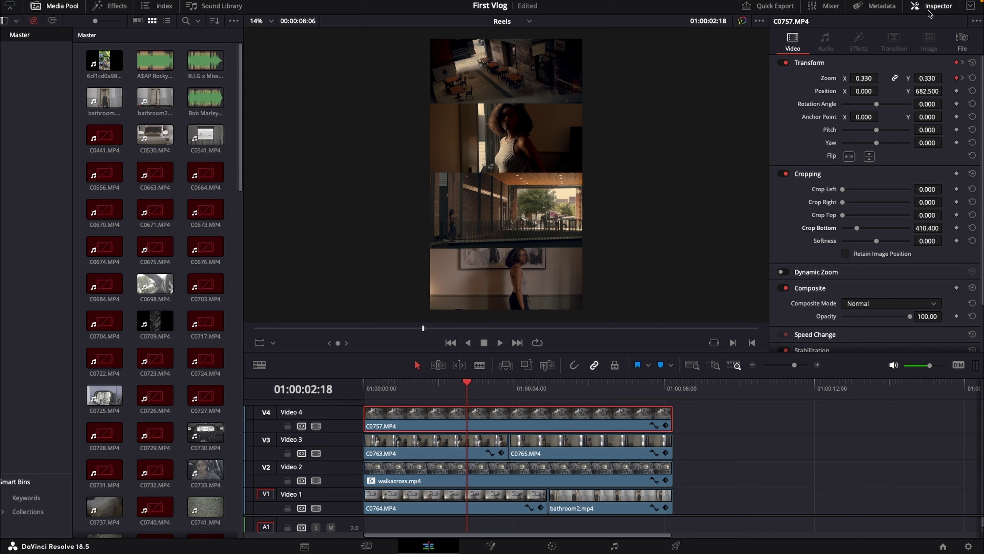
- Scrub the Reels timeline from its start past the end of the clips and back to 01:00:00:00
left_click_drag(925, 90, 946, 91)
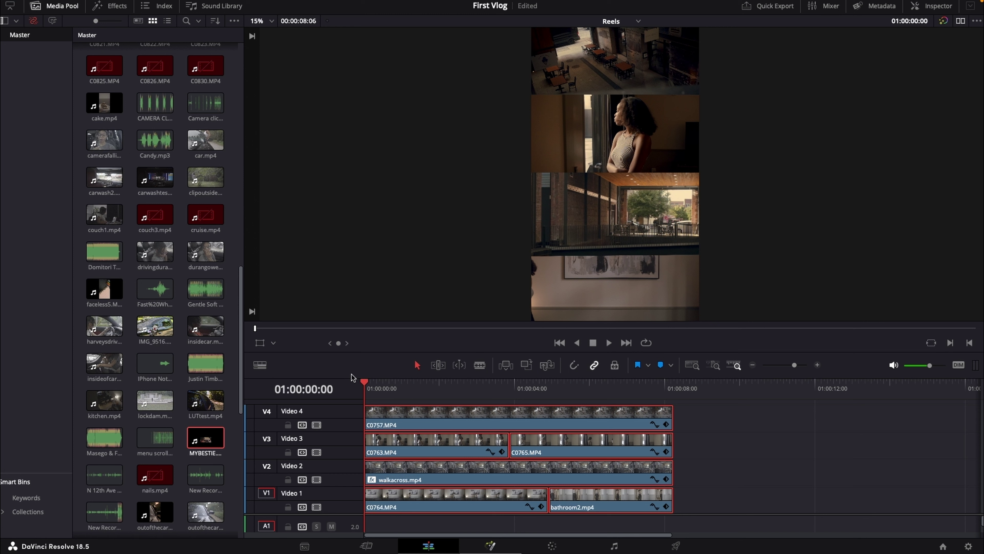
left_click_drag(361, 383, 768, 383)
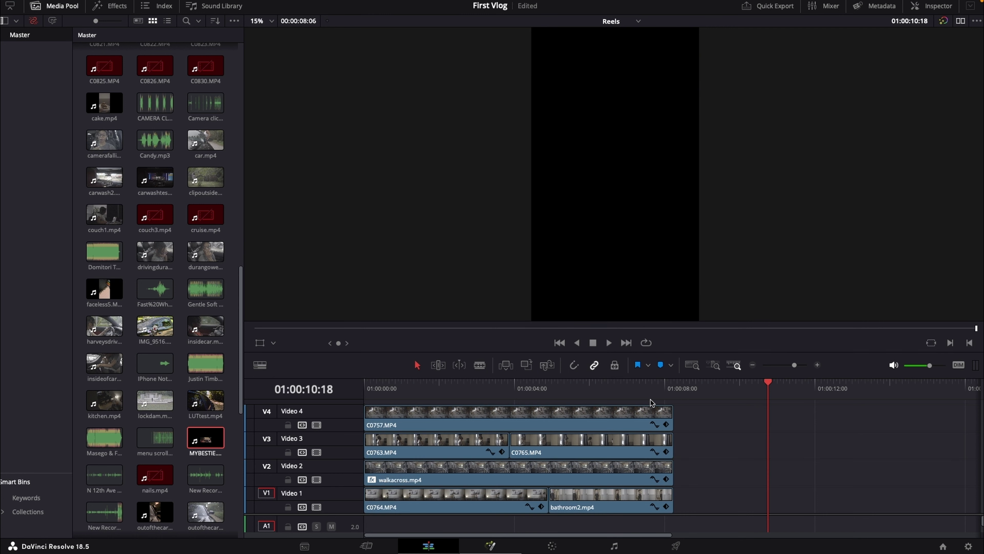
left_click_drag(677, 387, 675, 382)
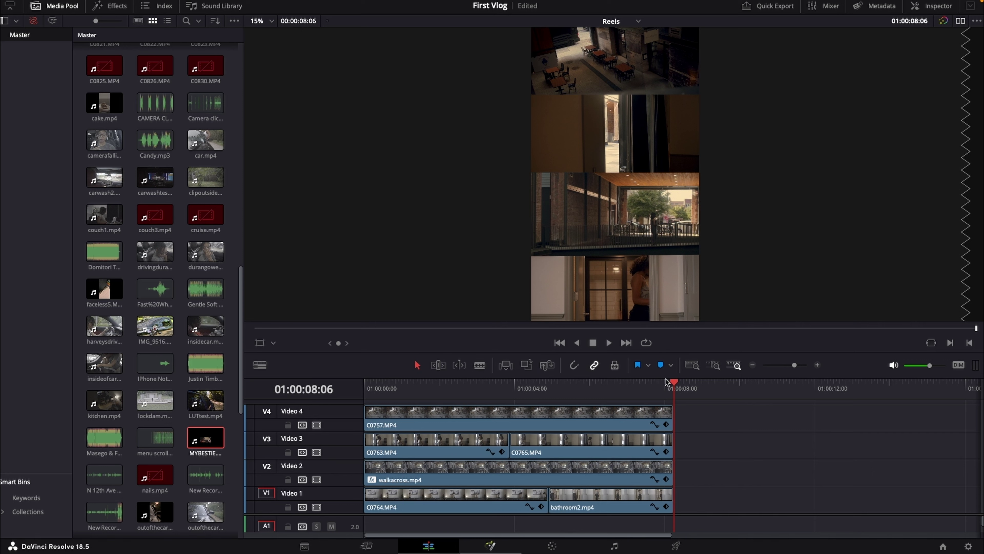
left_click_drag(674, 383, 362, 383)
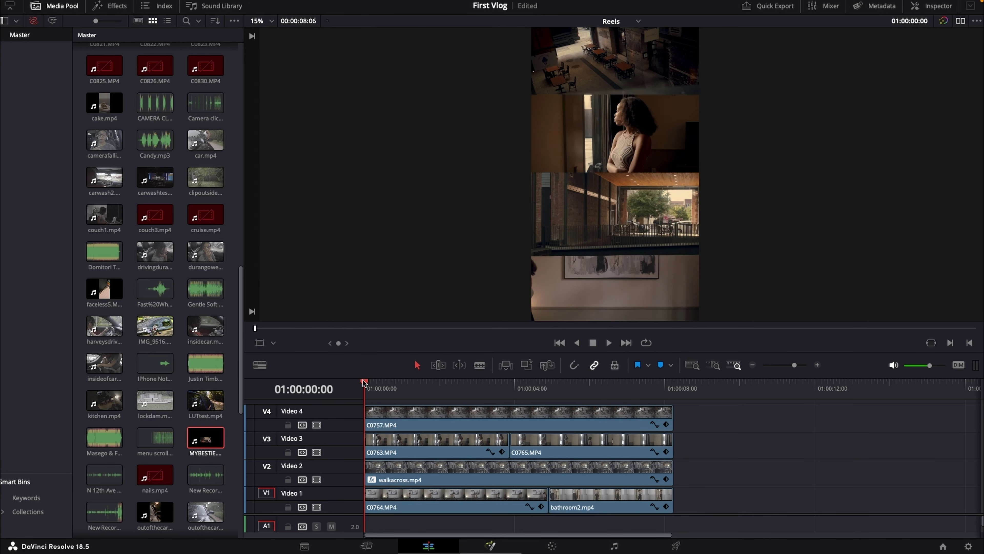
- Split the clips on Video 4, Video 3, Video 2 and Video 1 at 01:00:01:08
mouse_move(562, 418)
left_mouse_down()
mouse_move(736, 403)
mouse_move(544, 415)
left_mouse_up()
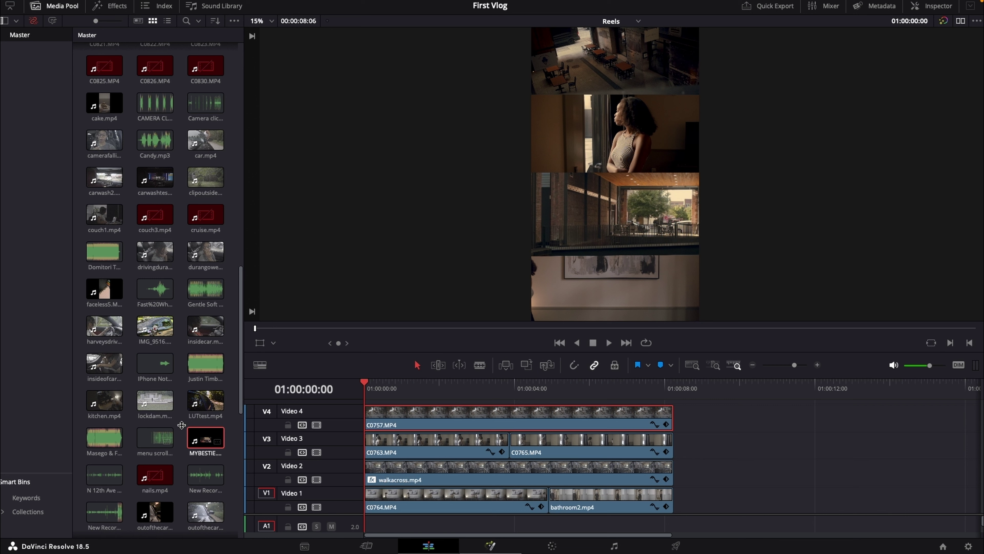
mouse_move(440, 412)
left_mouse_down()
mouse_move(569, 413)
mouse_move(421, 414)
left_mouse_up()
left_click(413, 382)
left_click_drag(412, 382, 415, 385)
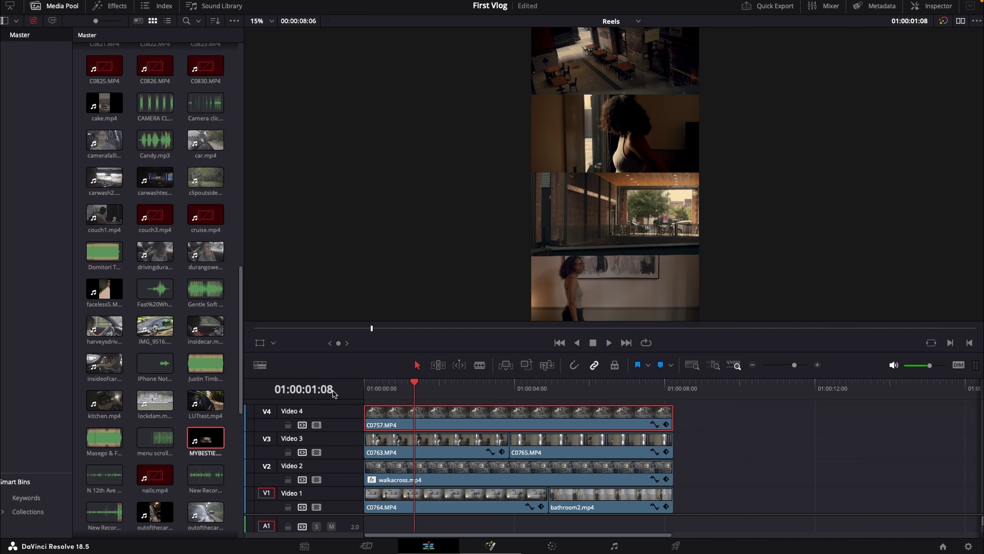
key("ctrl+b")
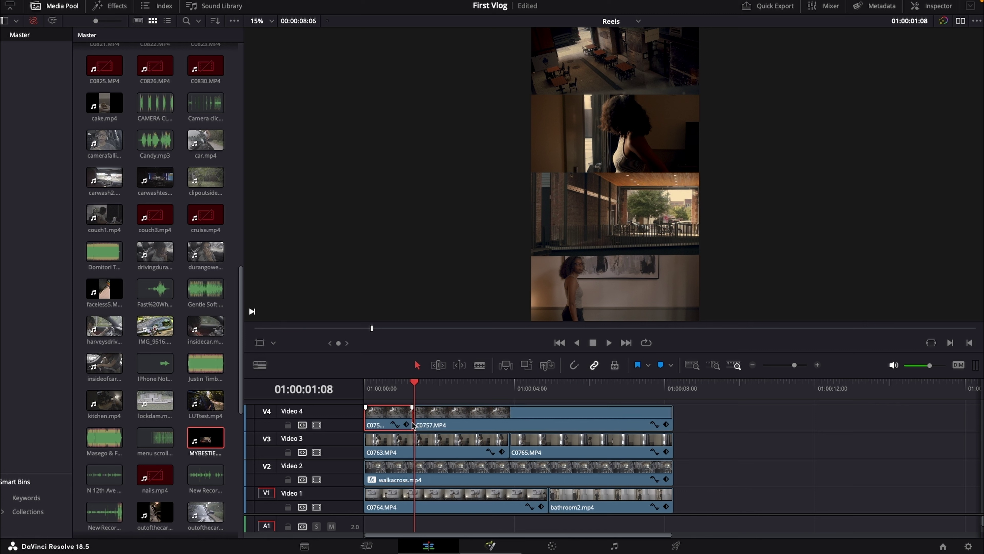
left_click(407, 444)
key("ctrl+b")
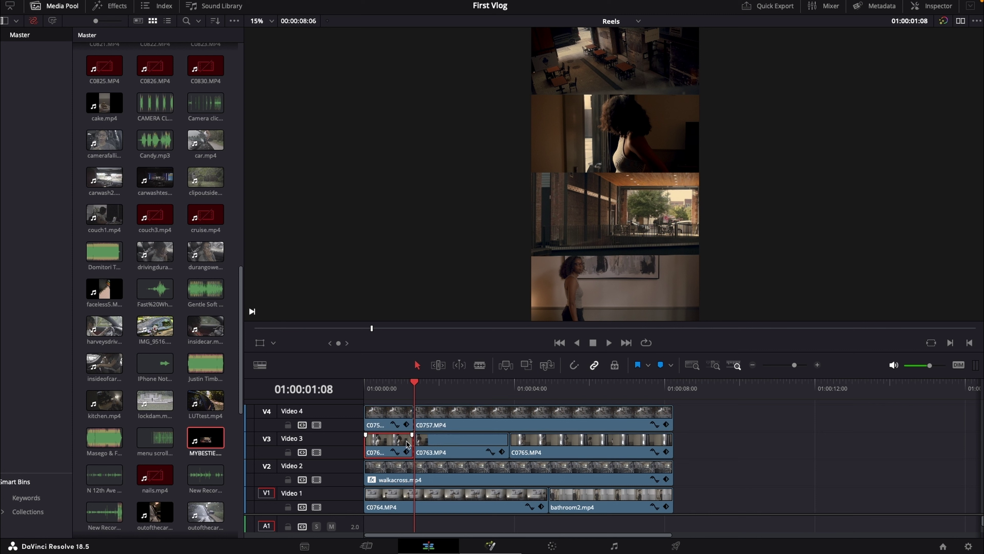
left_click(403, 470)
key("ctrl+b")
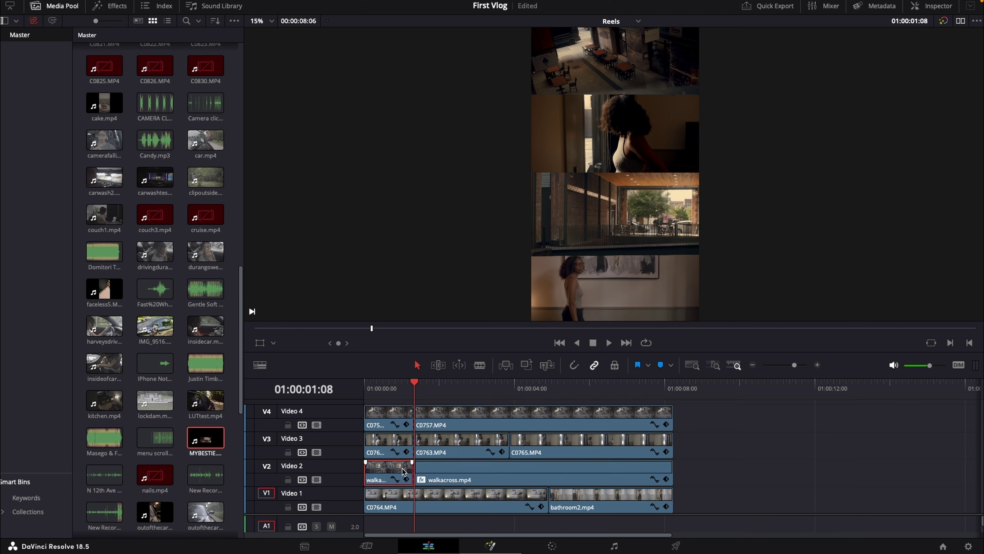
left_click(399, 506)
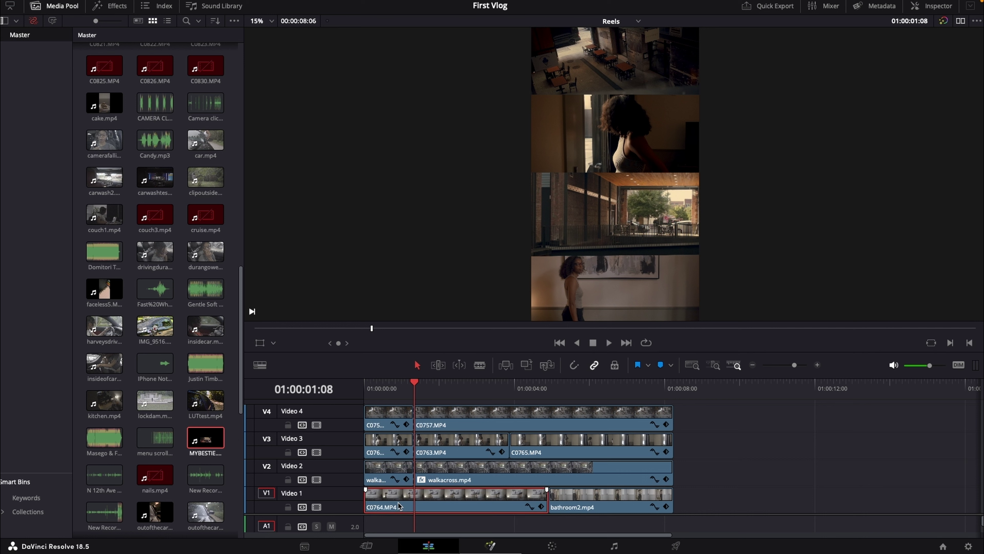
key("ctrl+b")
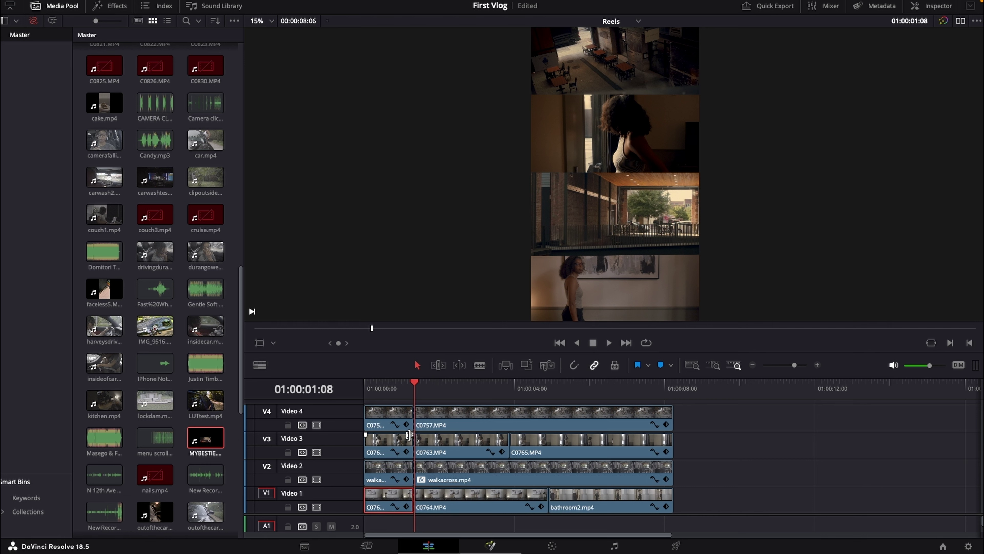
- Return the playhead to the cut at 01:00:01:08 and show the clip thumbnails on the Color page
left_click_drag(414, 383, 480, 383)
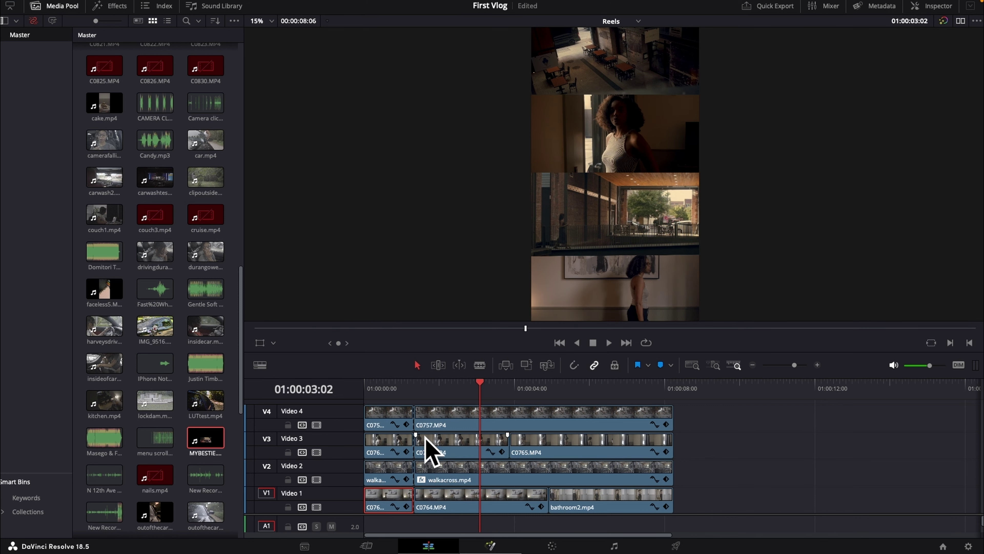
left_click_drag(481, 383, 414, 387)
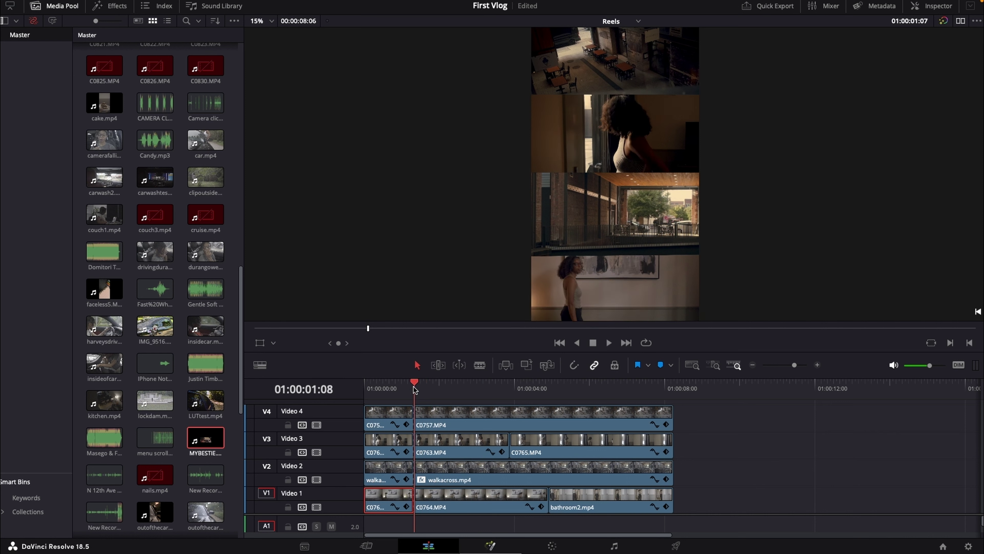
left_click(552, 546)
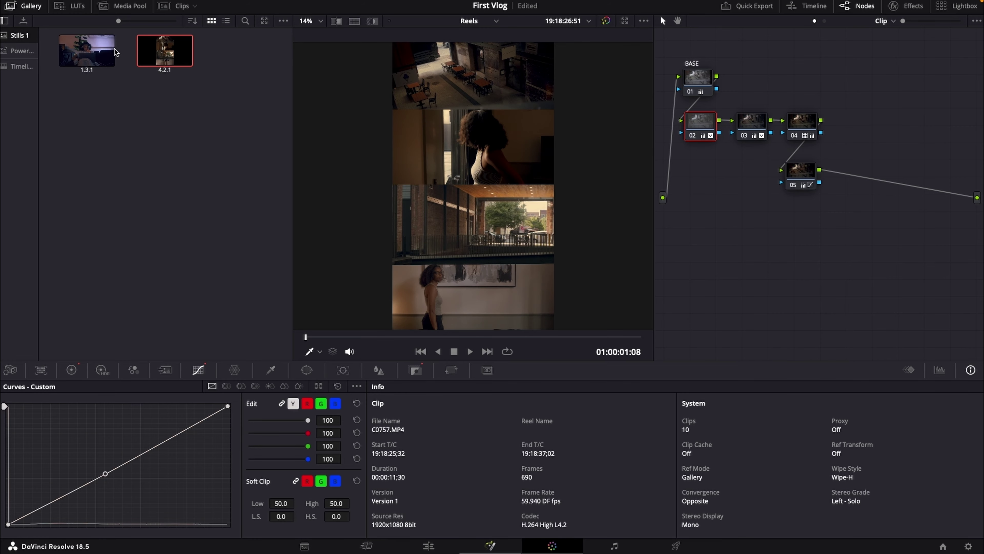
left_click(184, 7)
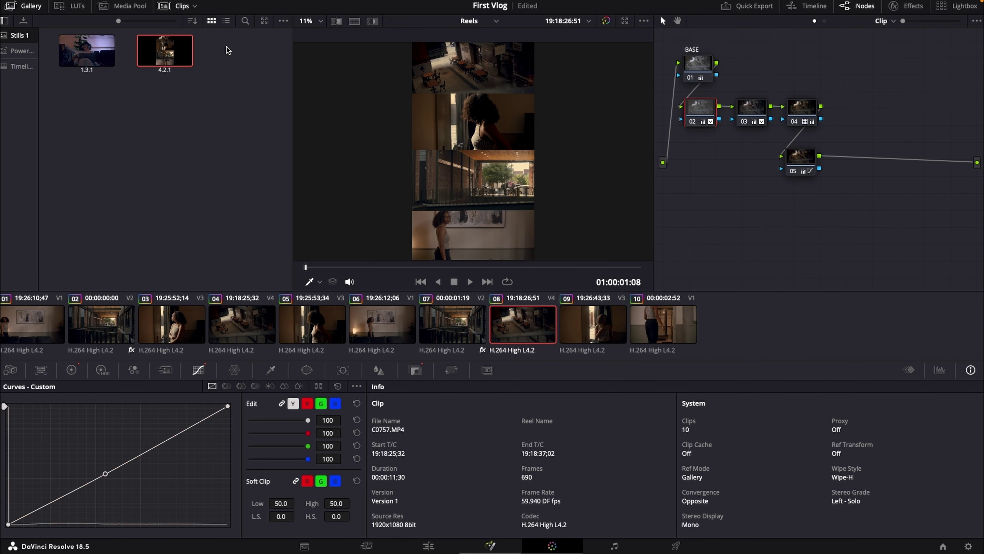
left_click(181, 7)
left_click(180, 7)
- Delete all grading nodes from clips 01 and 02, the opening segments on tracks V1 and V2
left_click(234, 320)
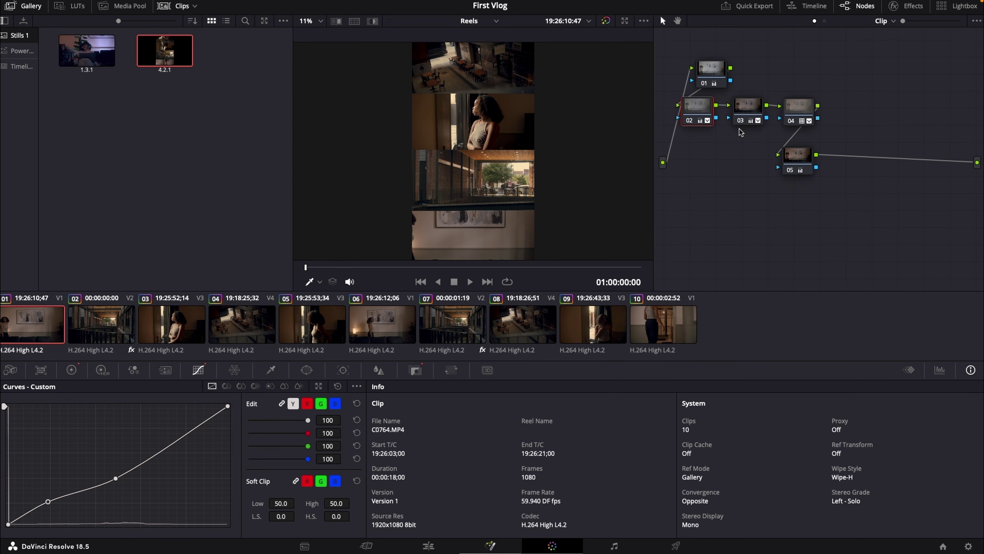
left_click_drag(683, 54, 810, 181)
key("Delete")
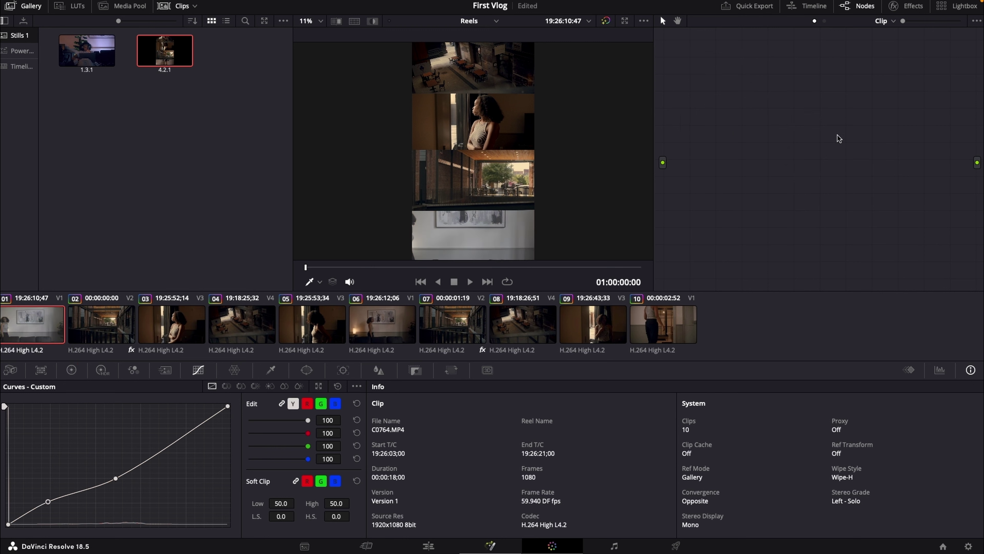
left_click(83, 334)
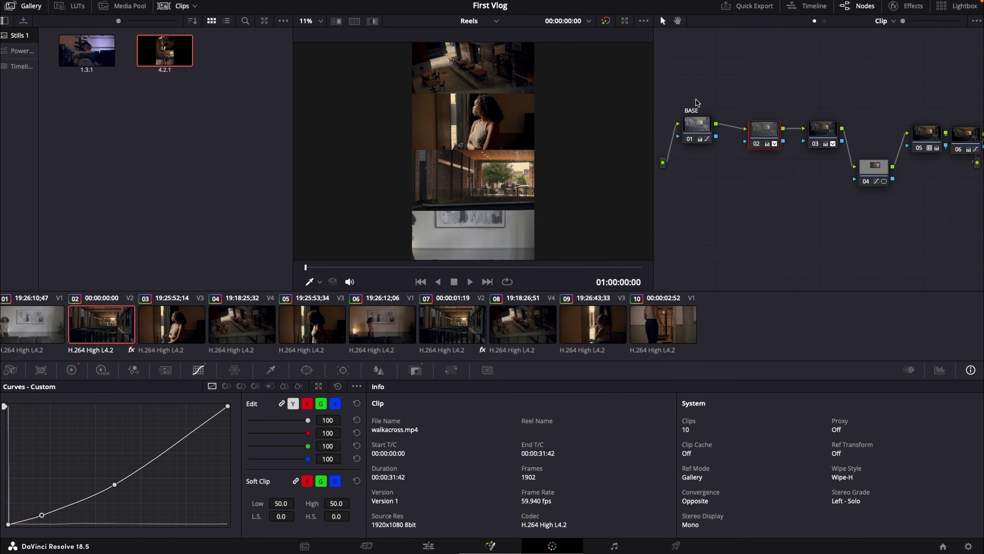
left_click_drag(674, 96, 980, 191)
key("Delete")
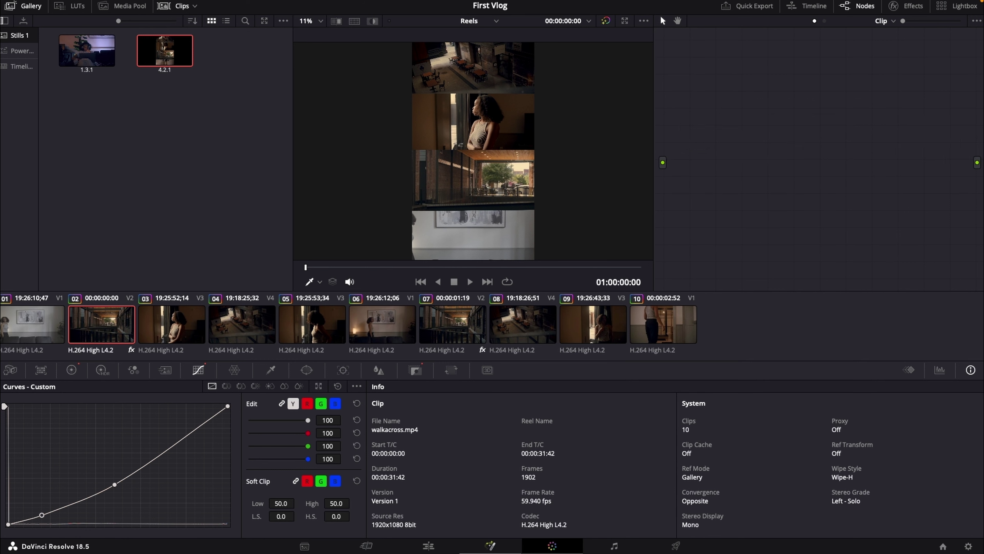
- Delete all grading nodes from clips 03 and 04, the opening segments on tracks V3 and V4
left_click(193, 331)
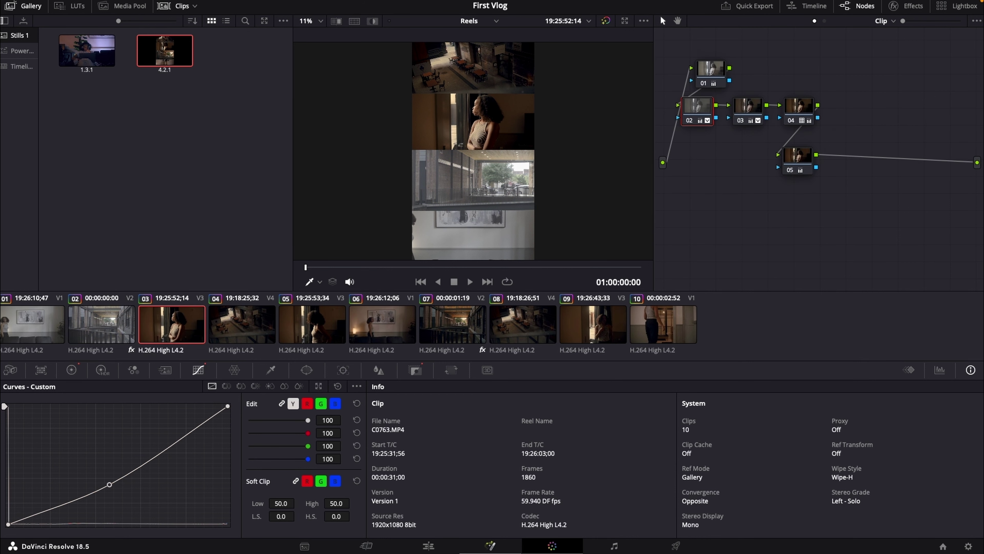
left_click_drag(675, 46, 812, 176)
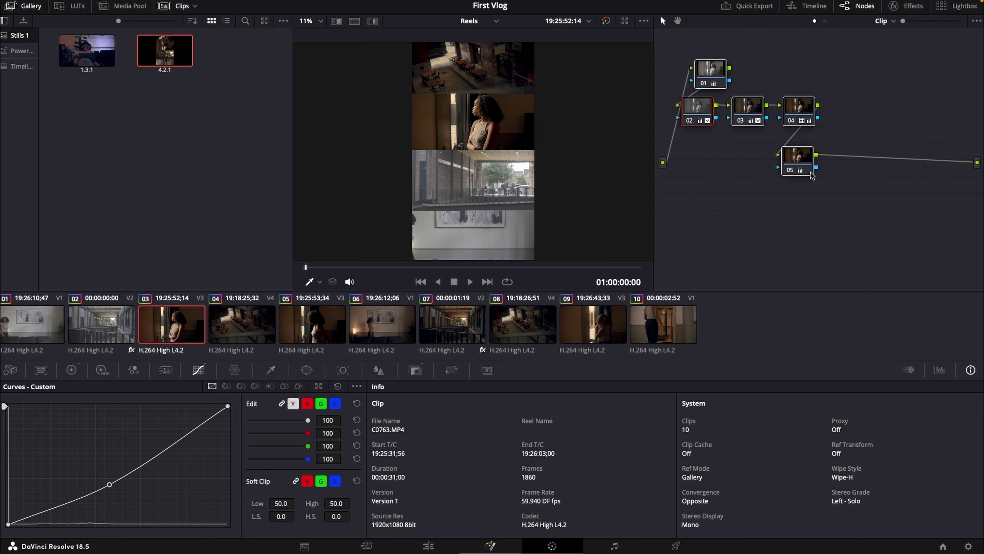
key("Delete")
left_click(252, 333)
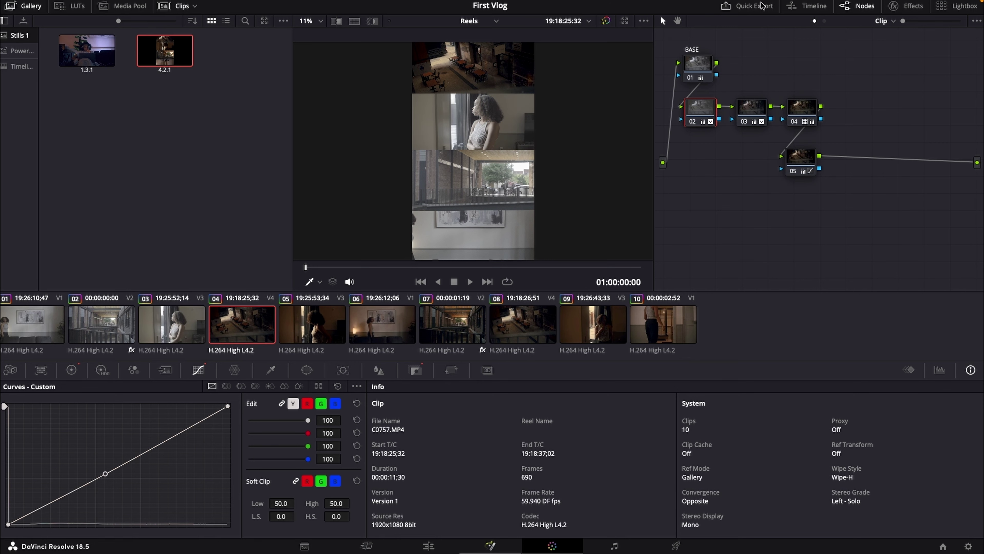
left_click_drag(674, 47, 833, 181)
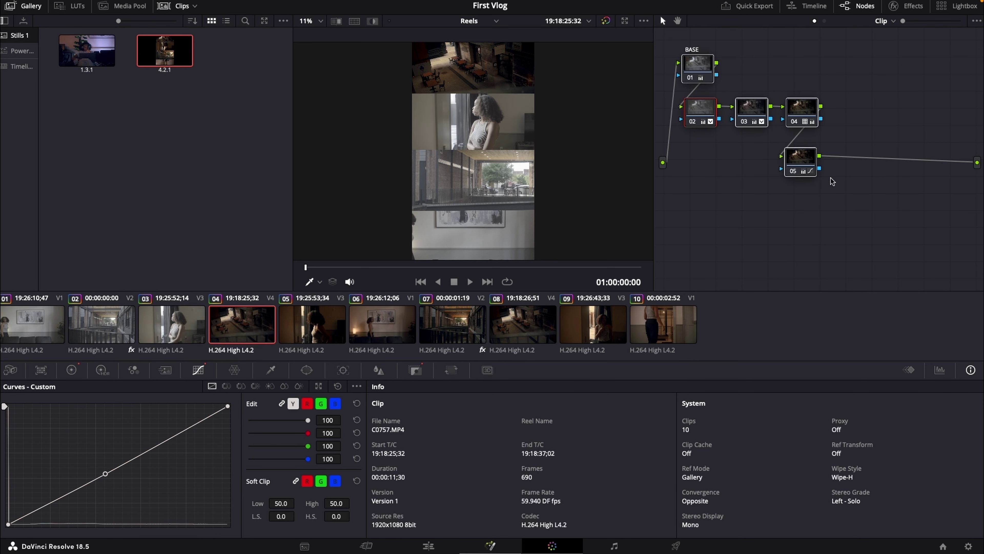
key("Delete")
- Play the sequence from the start across the cut, and compare the opening clips with graded clips 05 and 06
left_click(322, 333)
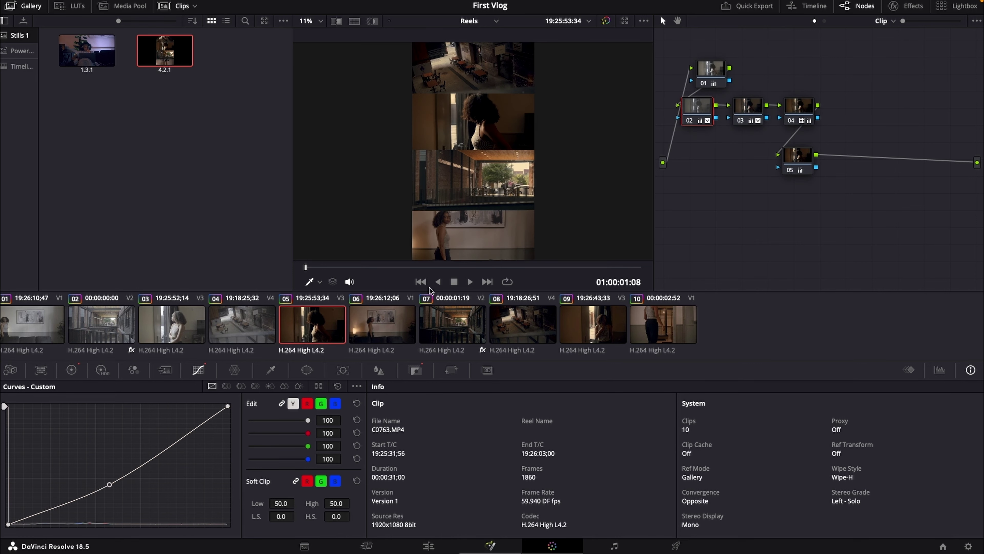
left_click(420, 282)
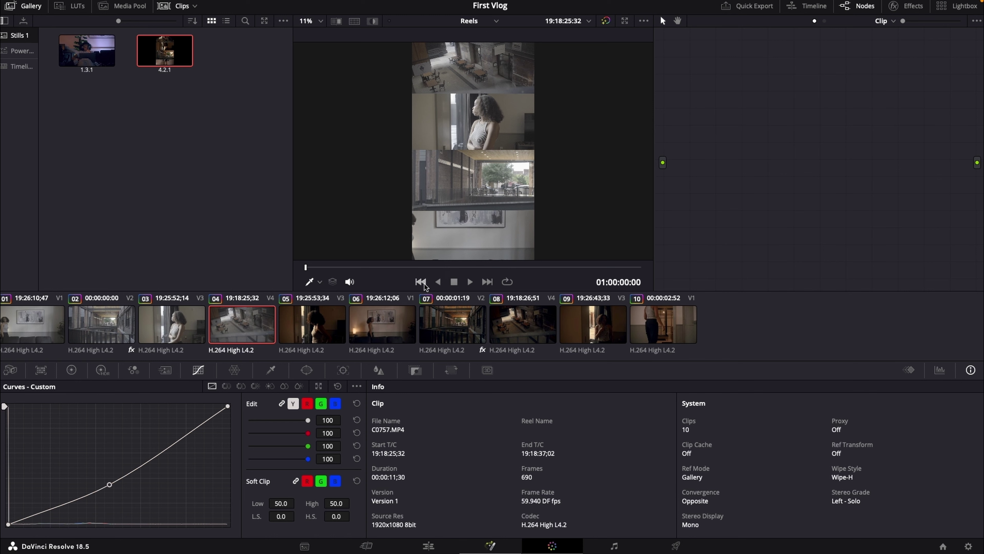
left_click(474, 282)
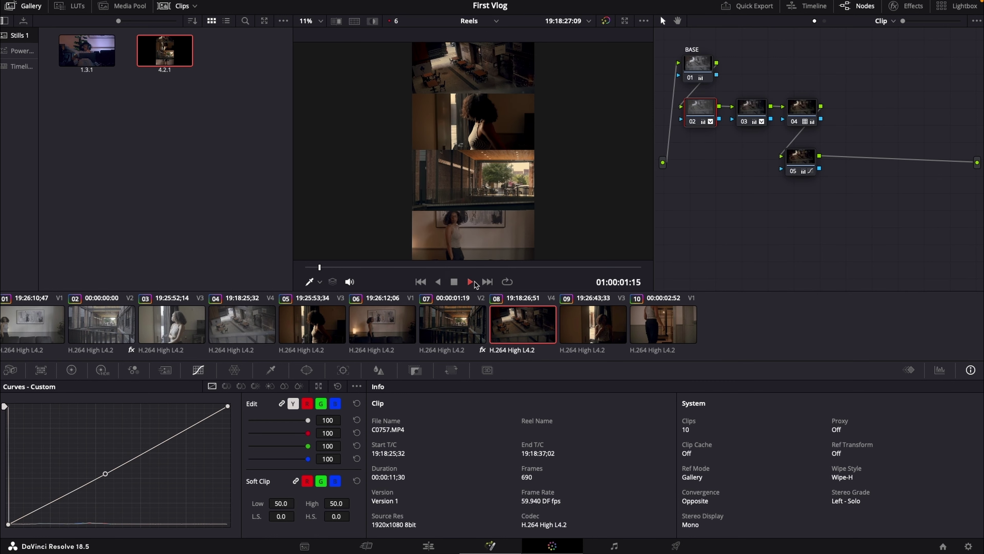
left_click(474, 281)
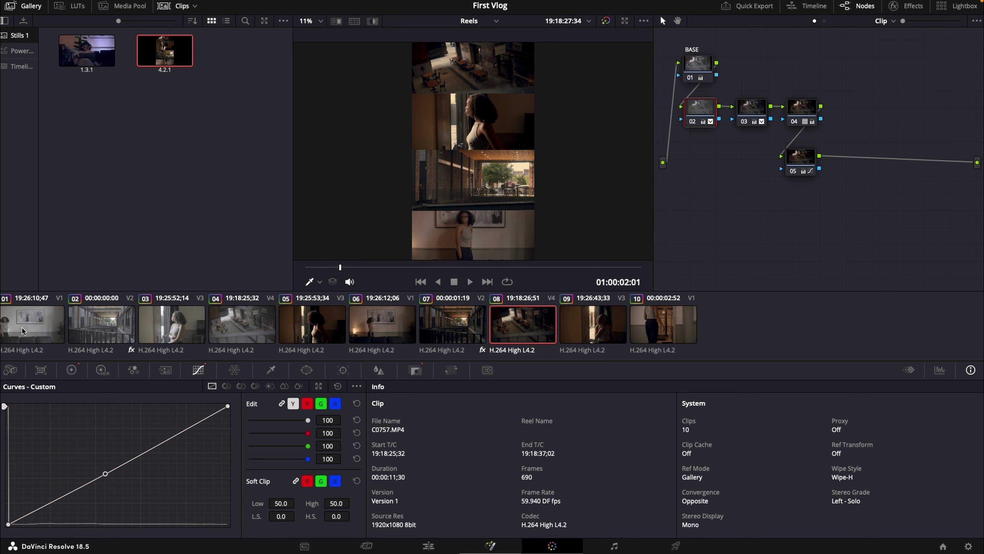
left_click(97, 330)
left_click(180, 330)
left_click(258, 328)
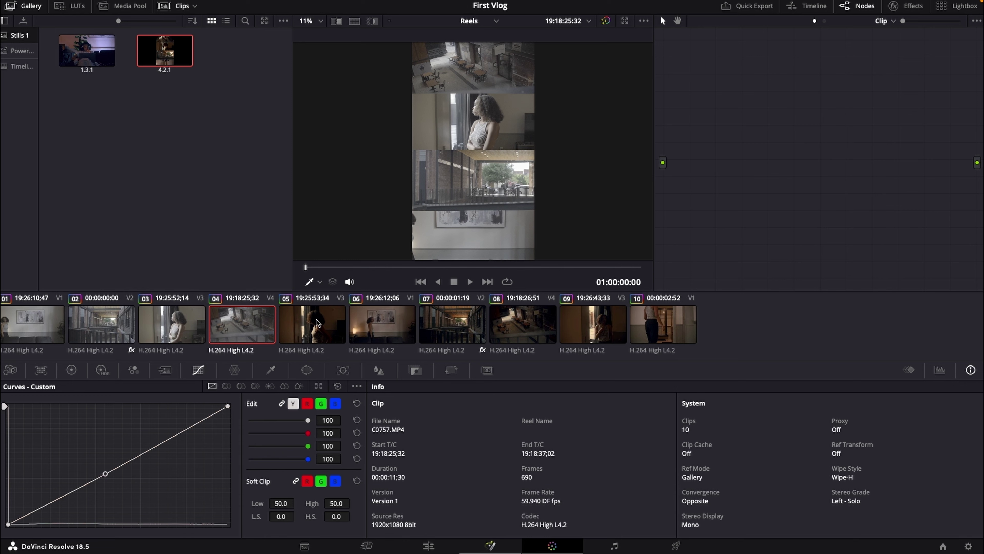
left_click(309, 325)
left_click(400, 318)
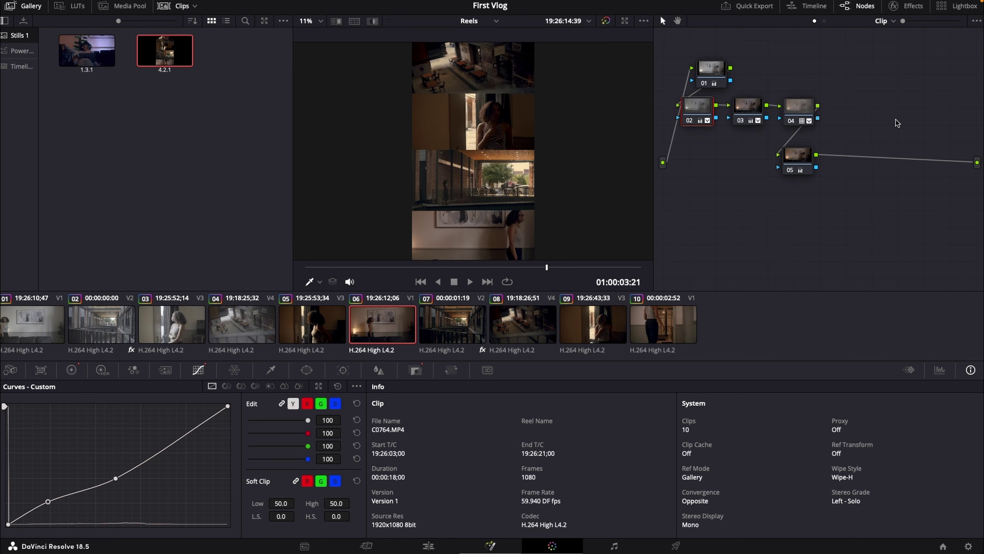
- Return to the Edit page and move the playhead to the start of the timeline at 01:00:00:00
left_click(428, 546)
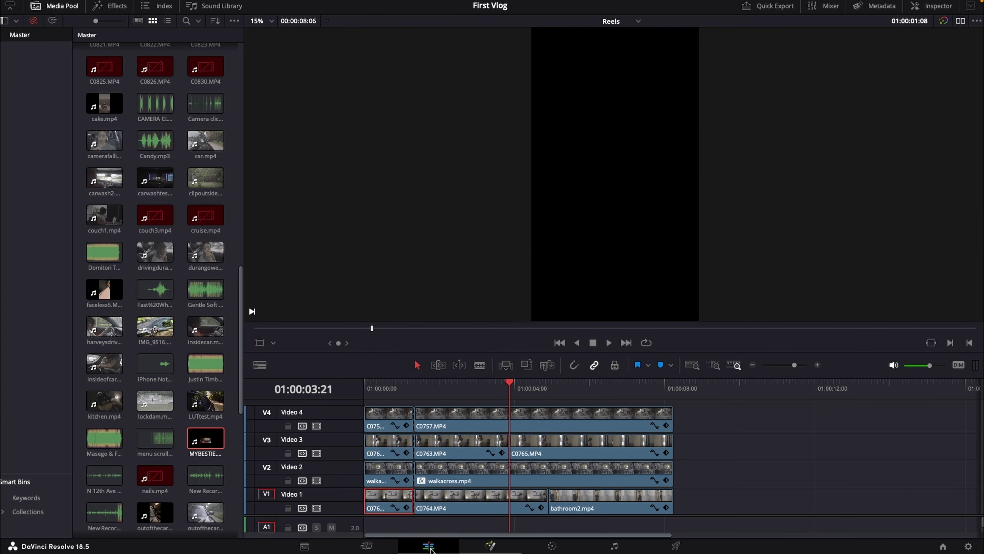
left_click_drag(509, 384, 355, 383)
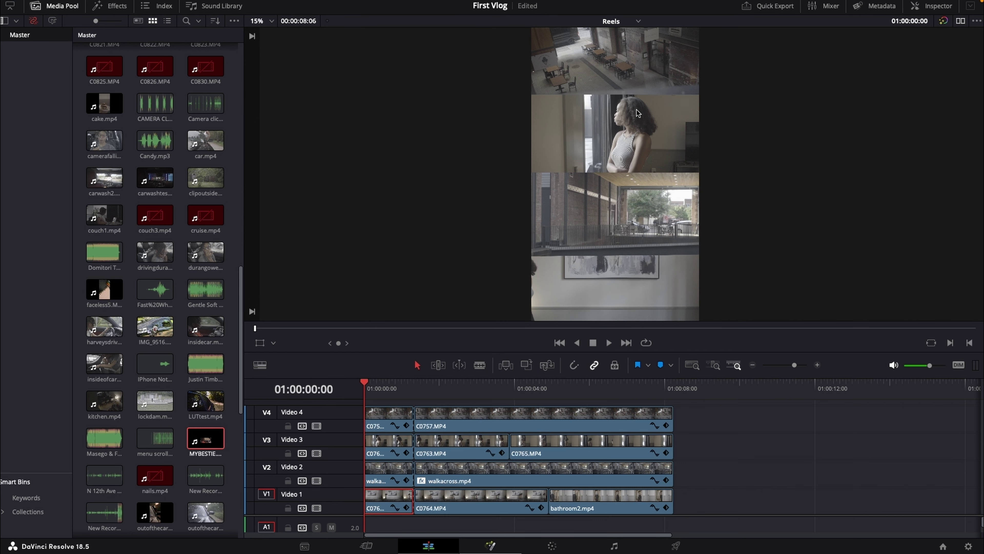
- Add the Edge Wipe video transition to the first cut on each of the tracks V4, V3, V2 and V1
mouse_move(365, 384)
left_mouse_down()
mouse_move(384, 384)
mouse_move(363, 384)
left_mouse_up()
mouse_move(363, 383)
left_mouse_down()
mouse_move(519, 383)
mouse_move(364, 383)
left_mouse_up()
mouse_move(142, 29)
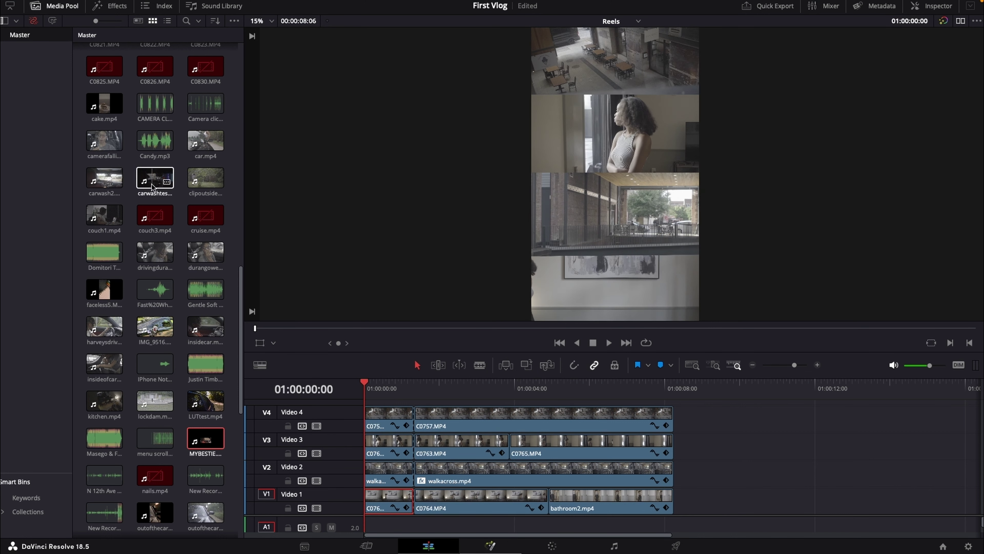
left_click(112, 7)
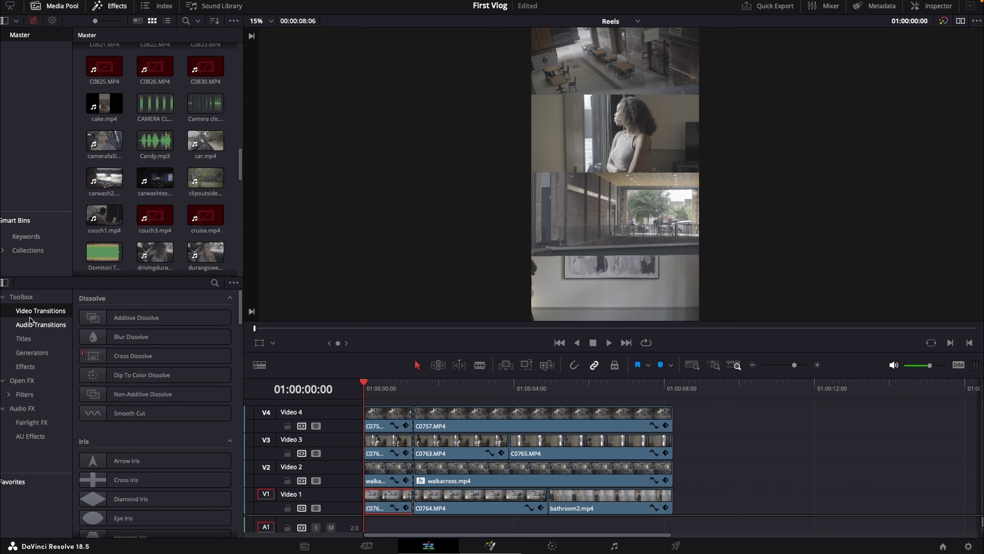
scroll(174, 438, "down", 5)
scroll(175, 437, "down", 9)
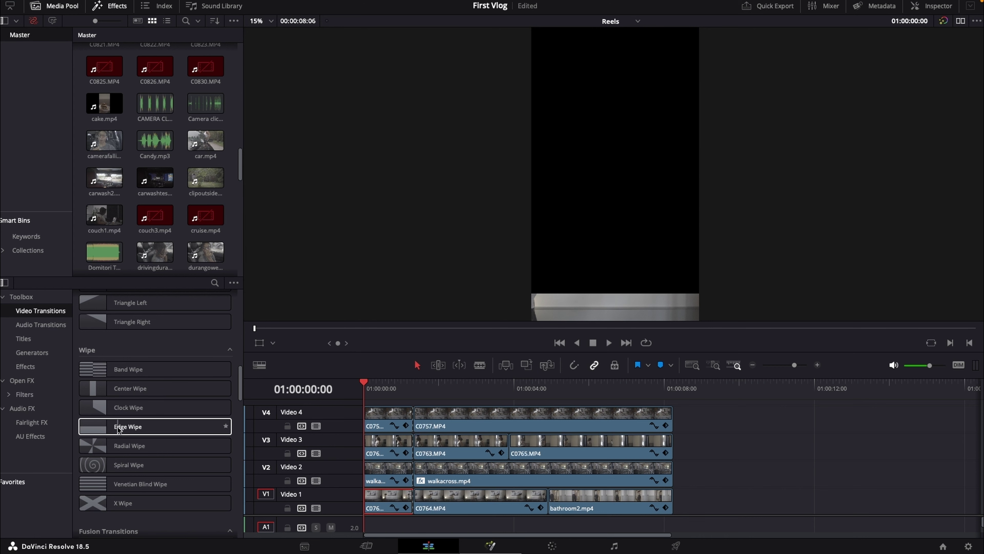
left_click(94, 430)
left_click_drag(95, 430, 387, 469)
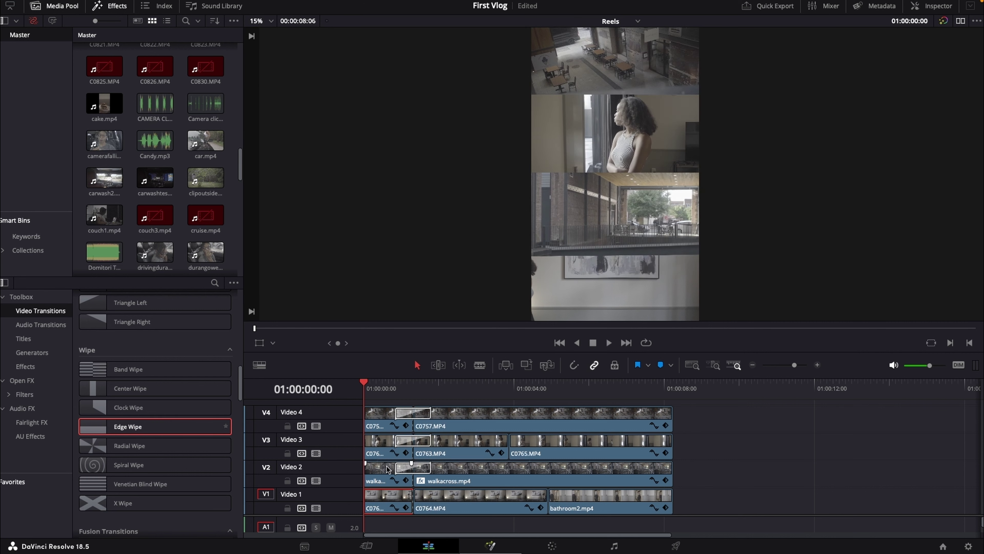
left_click_drag(116, 427, 420, 495)
- Scrub across the new Edge Wipe transitions, return the playhead to 01:00:00:00 and hide the effects library
left_click(408, 413)
left_click(401, 413)
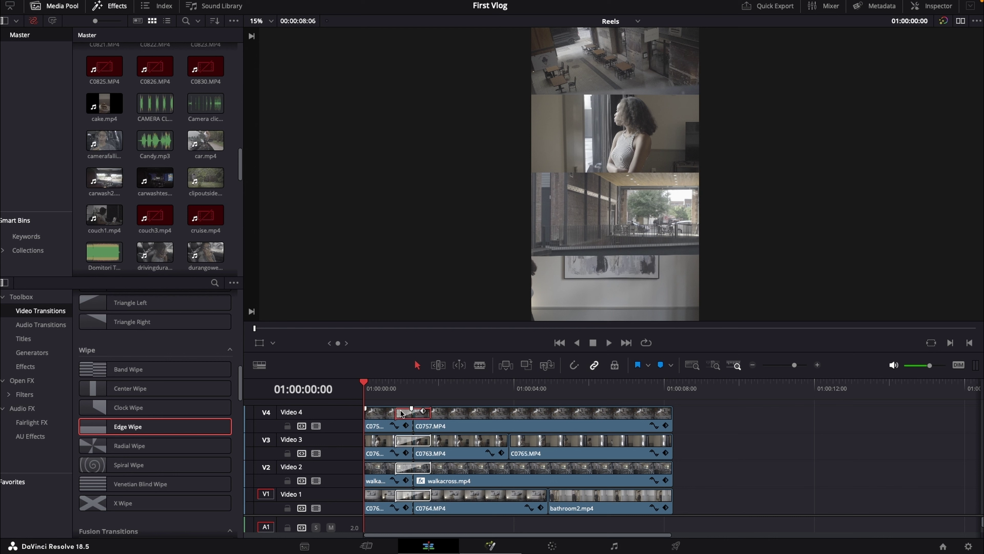
left_click_drag(364, 384, 468, 388)
key("Home")
left_click(108, 4)
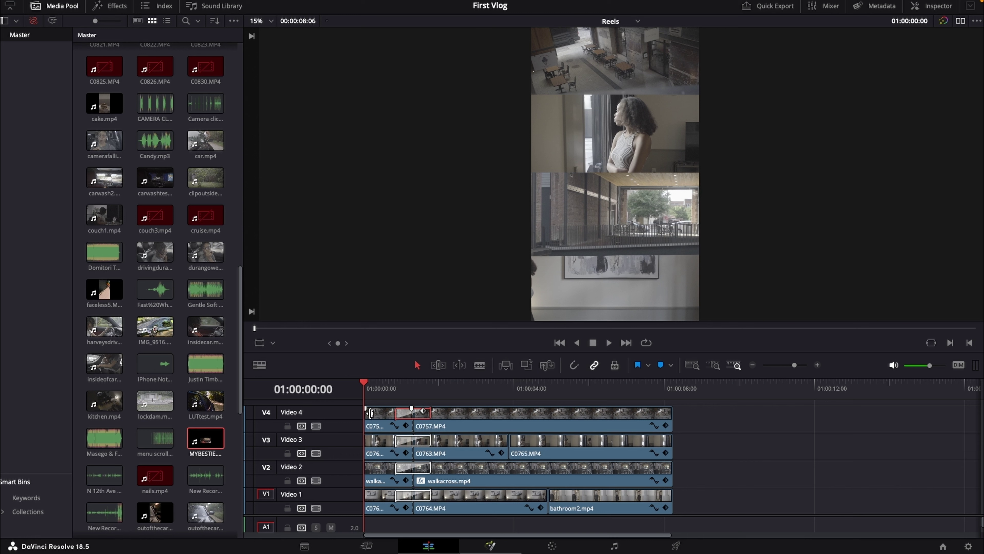
- Set the Edge Wipe angle to 90 for the transitions on tracks V4, V3, V2 and V1
left_click(926, 7)
left_click_drag(363, 378, 392, 386)
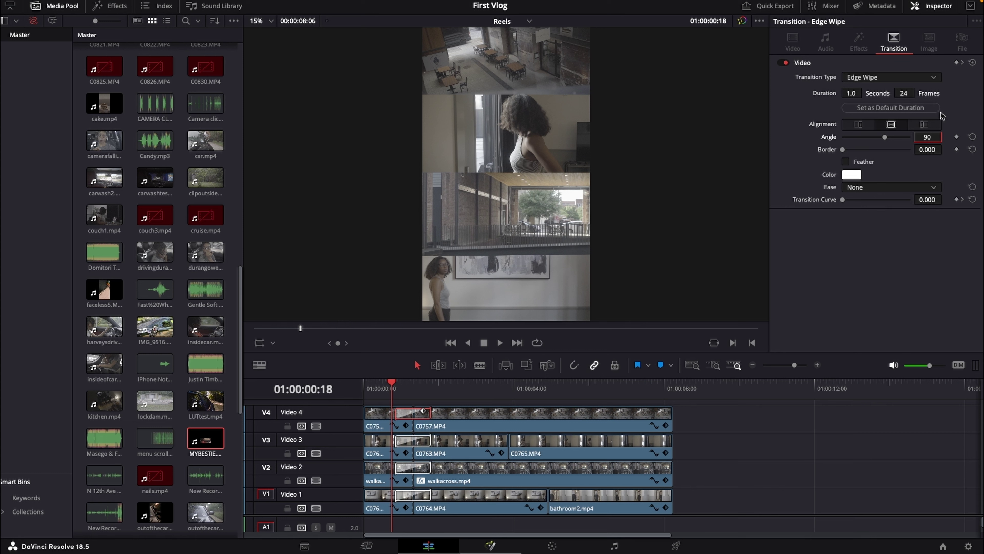
left_click_drag(391, 388, 407, 383)
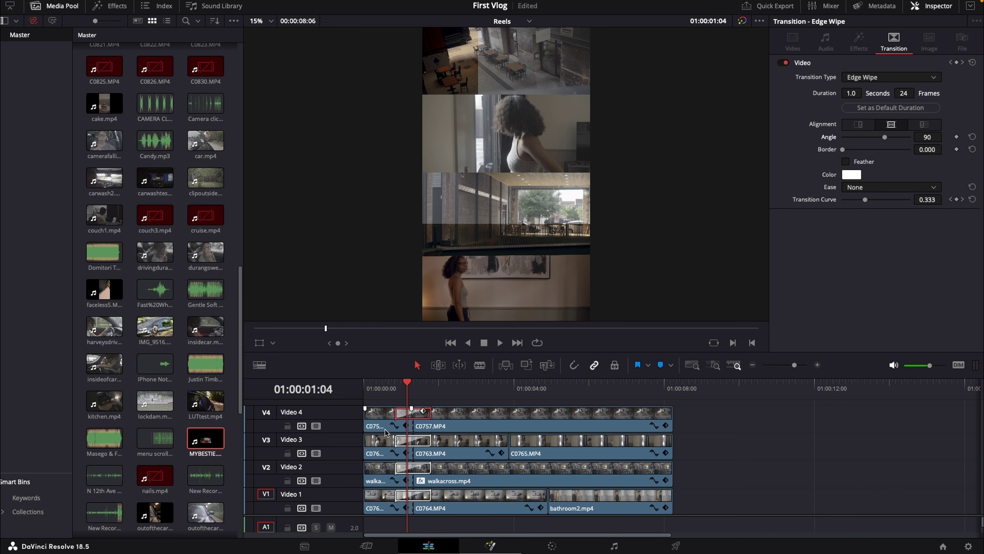
left_click(402, 443)
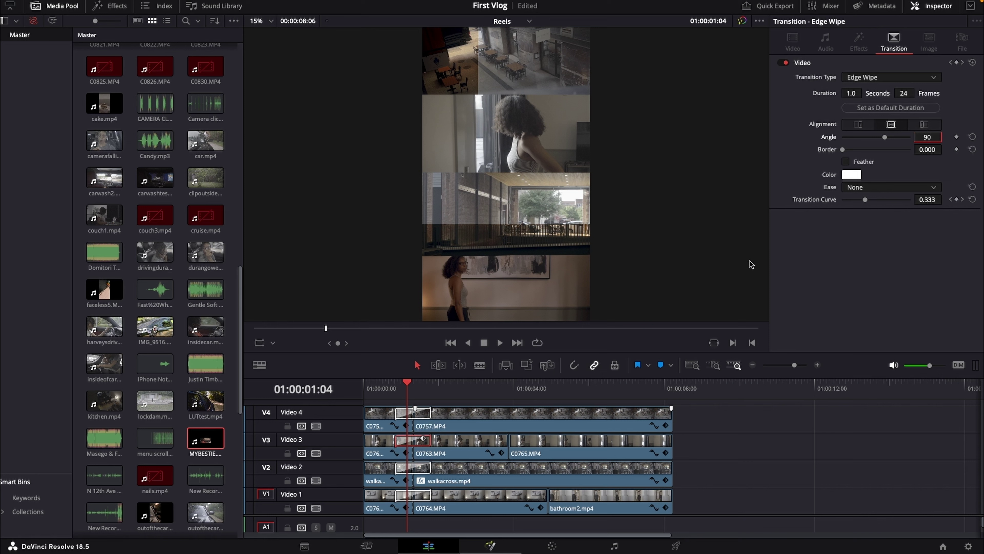
left_click(403, 469)
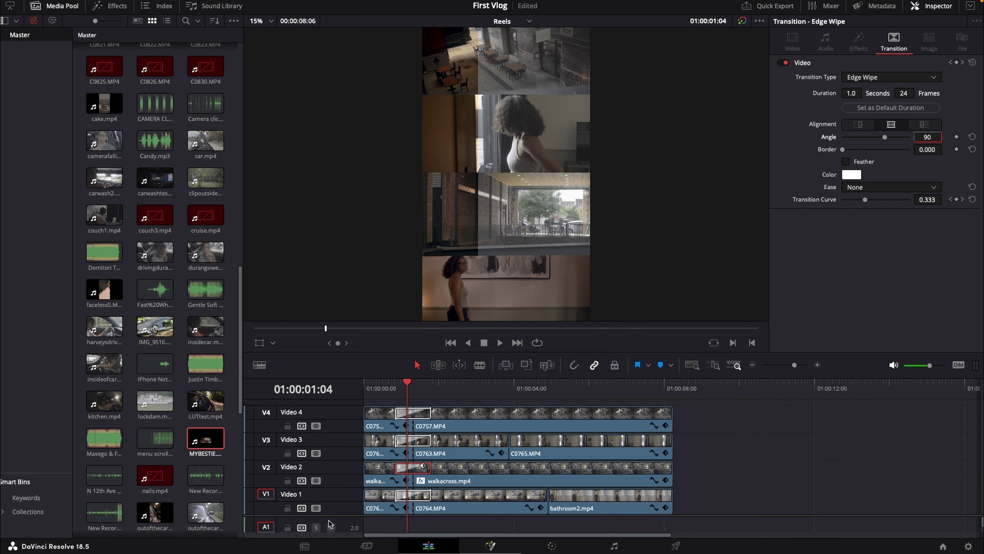
left_click(402, 498)
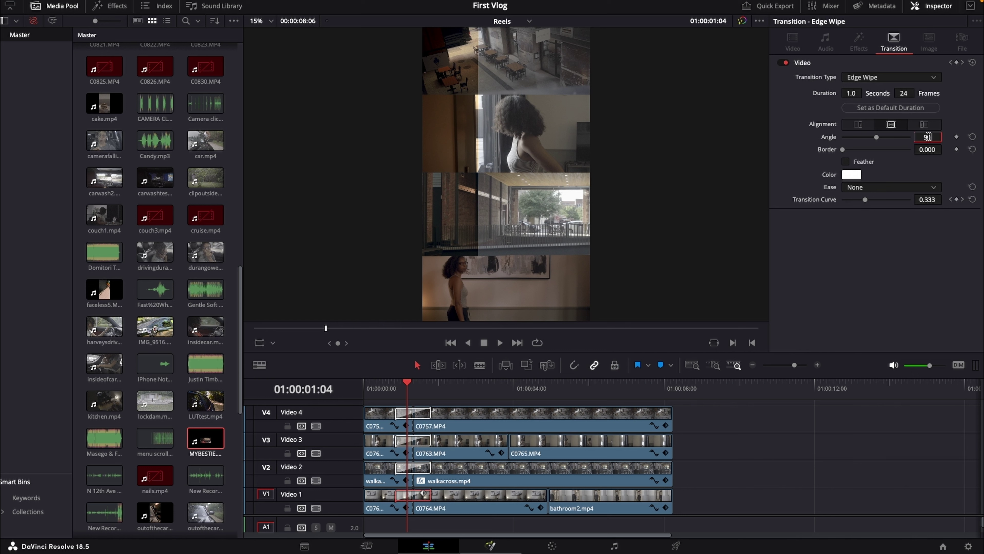
- Play the timeline from the start to check how the four wipes reveal the graded clips
left_click_drag(408, 383, 377, 390)
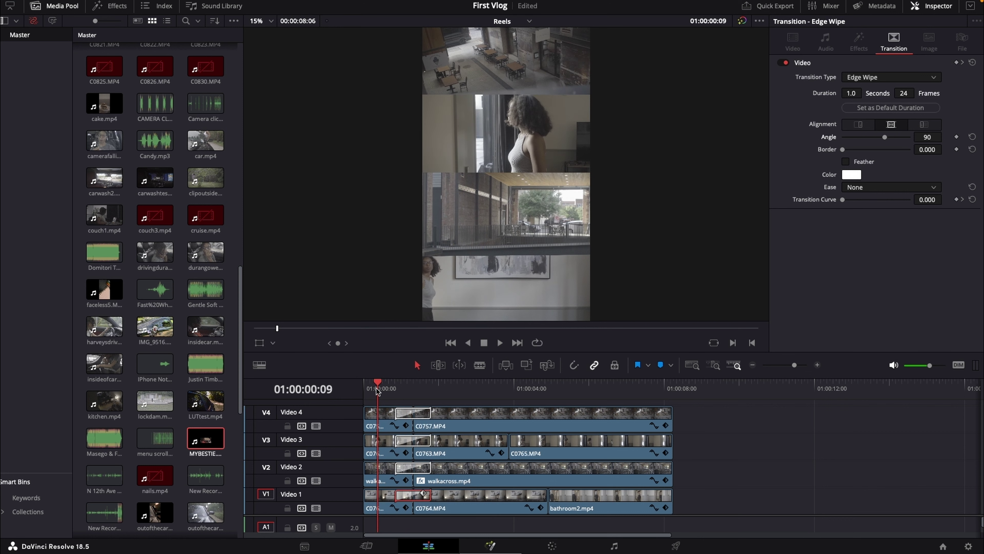
left_click_drag(379, 388, 364, 388)
key("space")
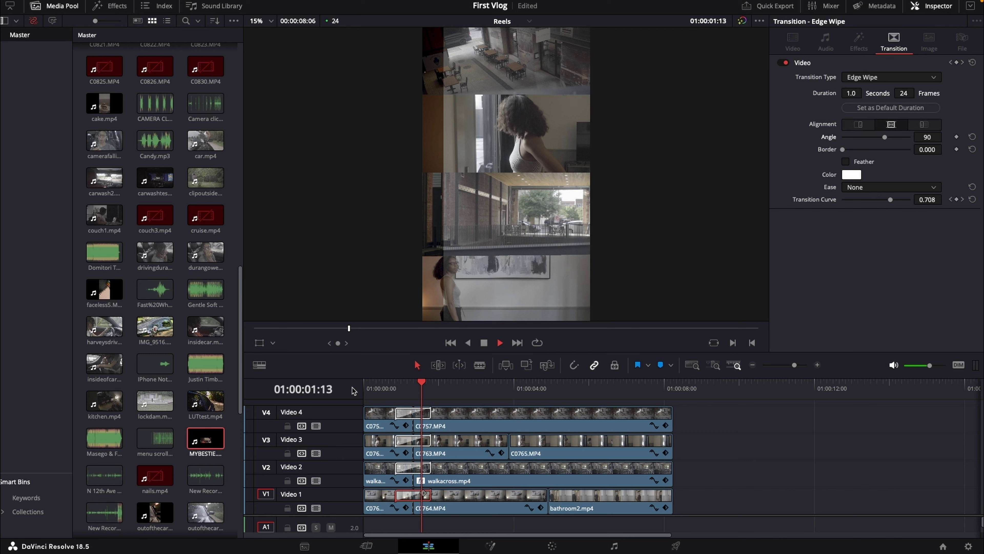
key("space")
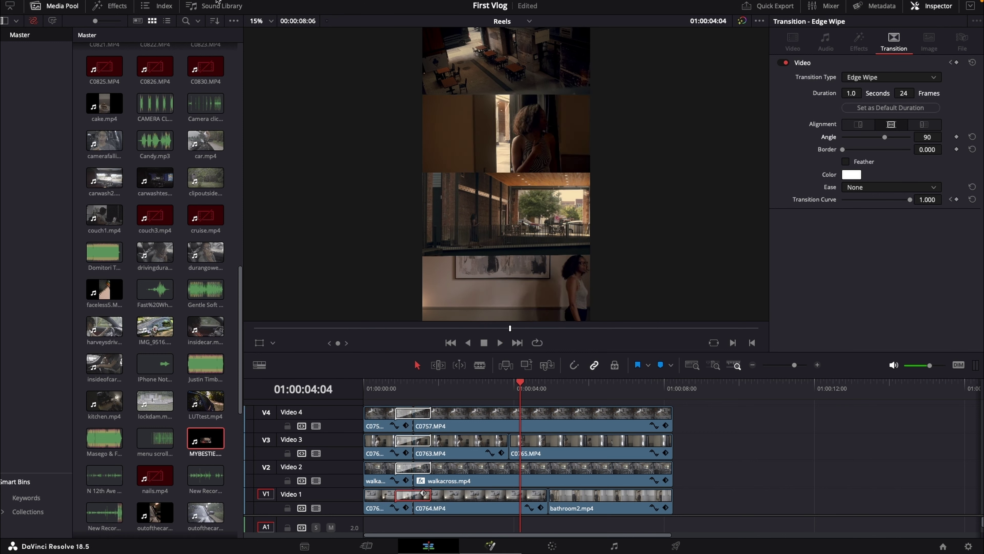
- Set the Timeline Proxy Resolution for playback to Full
mouse_move(331, 4)
left_click(280, 3)
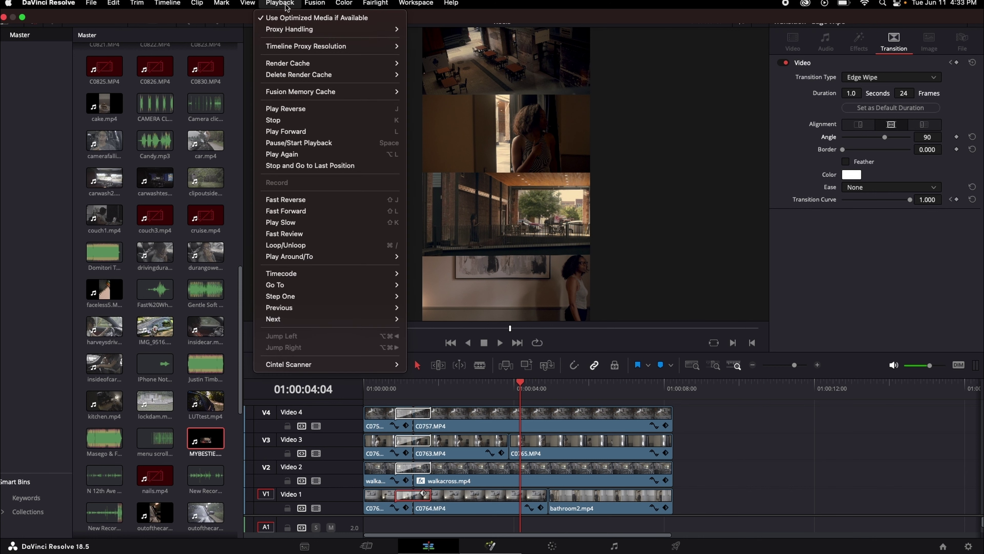
mouse_move(387, 46)
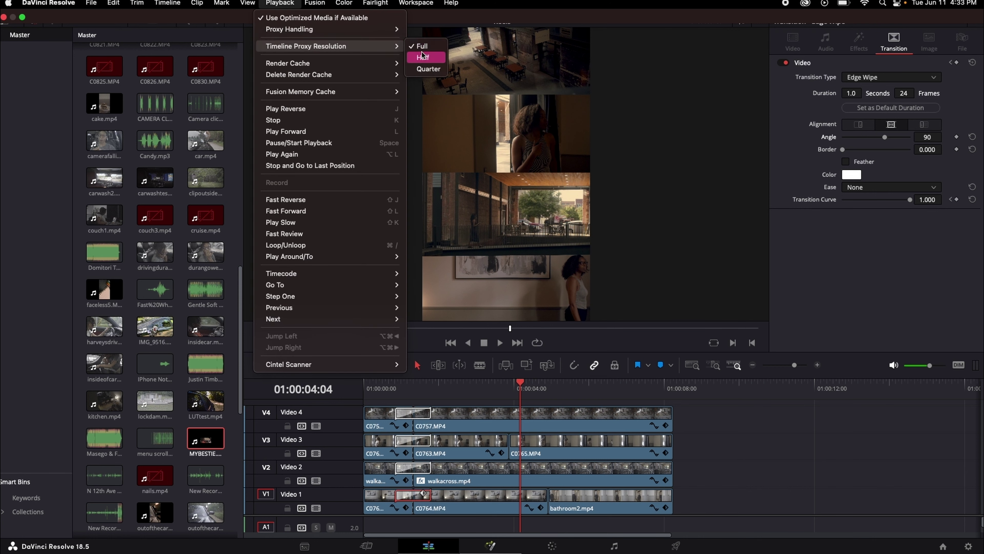
left_click(422, 47)
- Replay the sequence from 01:00:00:00 across the wipes to check that all four tracks move together
left_click_drag(512, 382, 365, 384)
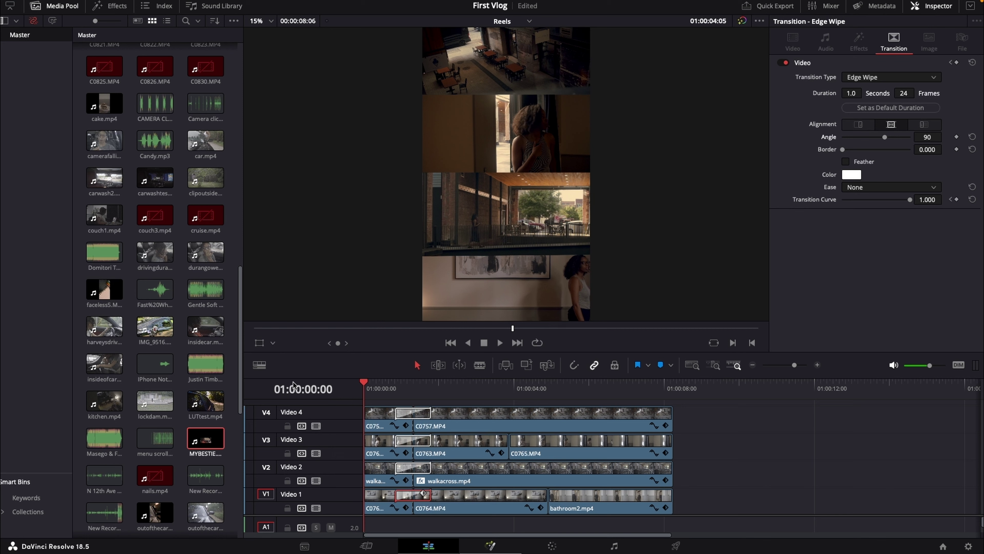
key("space")
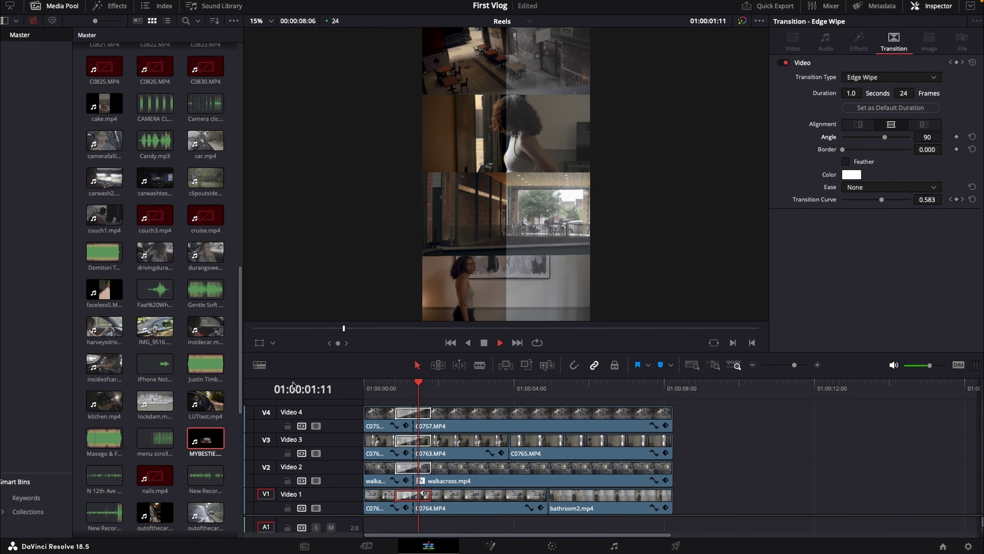
key("space")
- Give the V4 Edge Wipe a thin white border of about 8.24, and play the transition from the timeline start
left_click(405, 414)
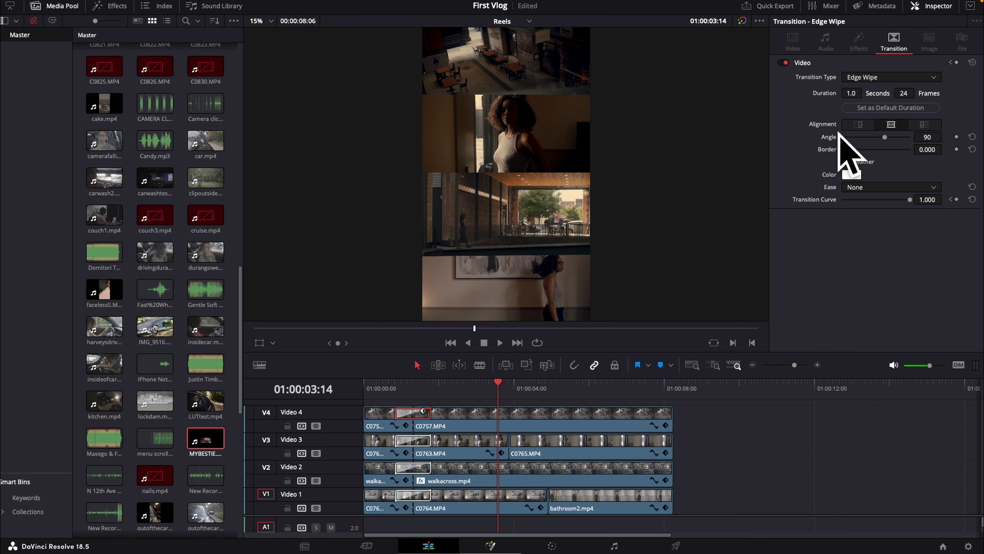
left_click_drag(842, 149, 879, 150)
left_click_drag(503, 376, 405, 387)
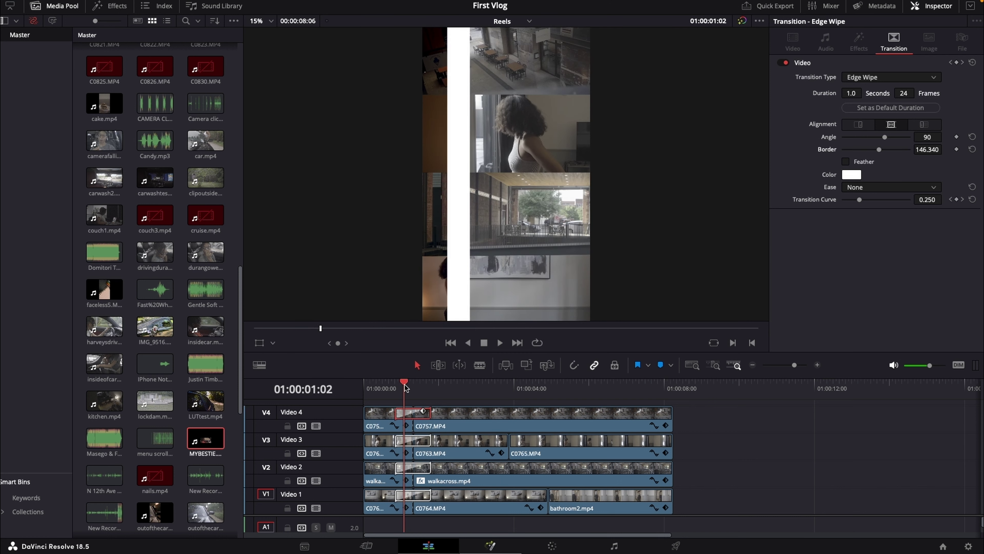
left_click_drag(879, 150, 846, 152)
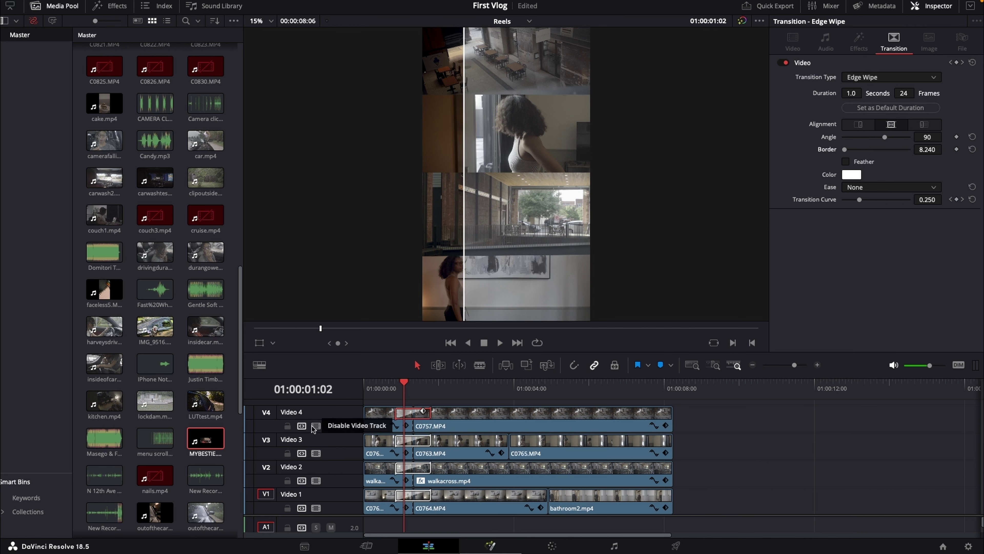
left_click_drag(406, 384, 328, 384)
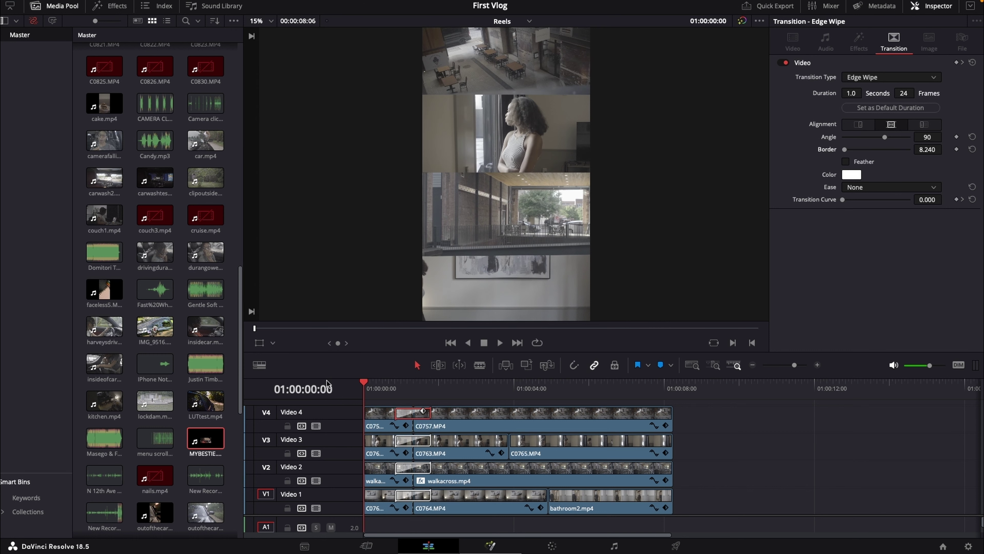
key("space")
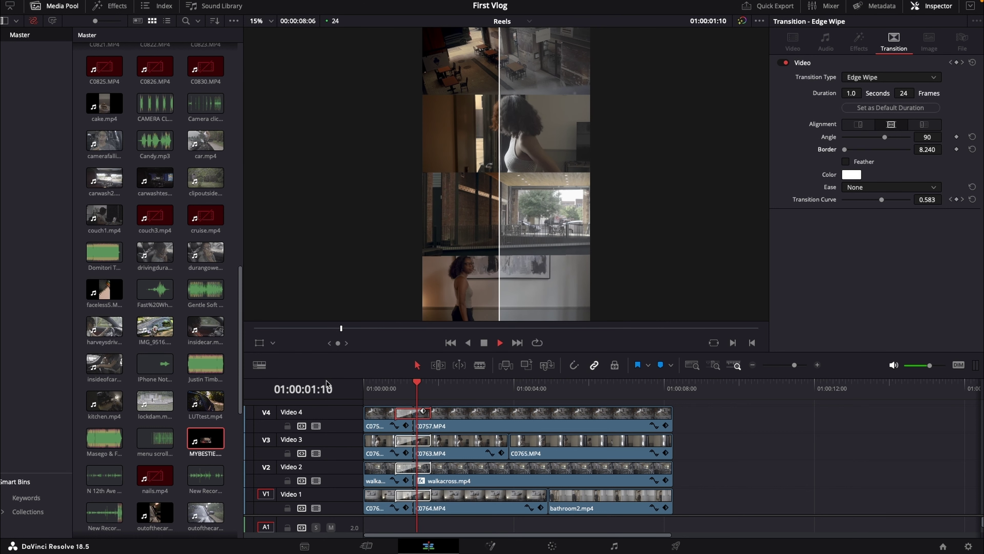